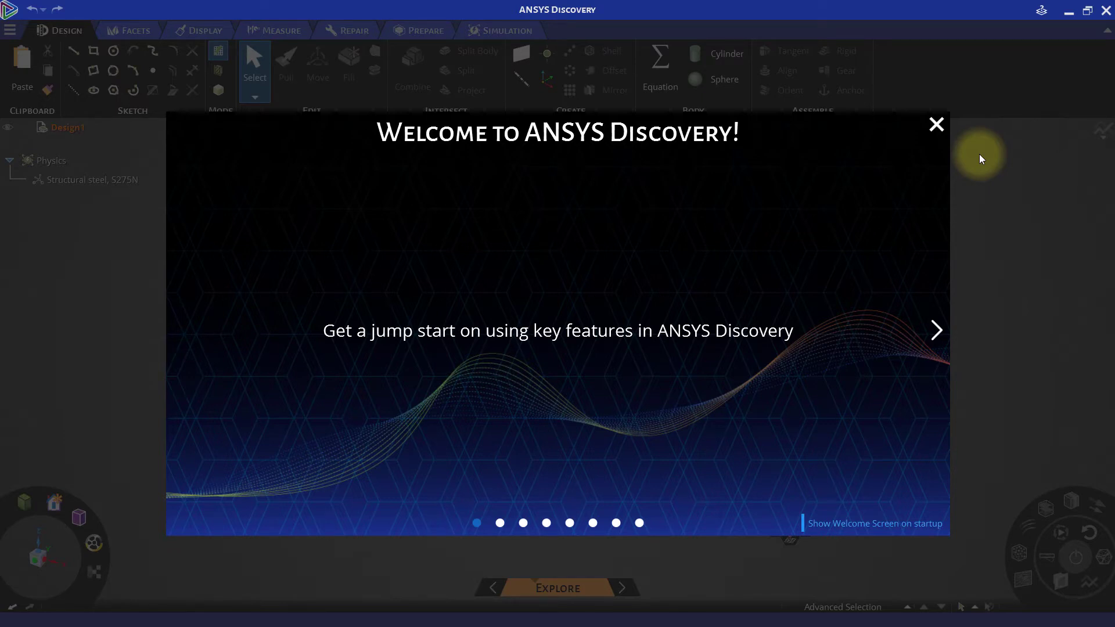
Dismiss the welcome introduction and open the geometry file Skateboard.scdoc
{"action": "left_click", "coordinate": [936, 124]}
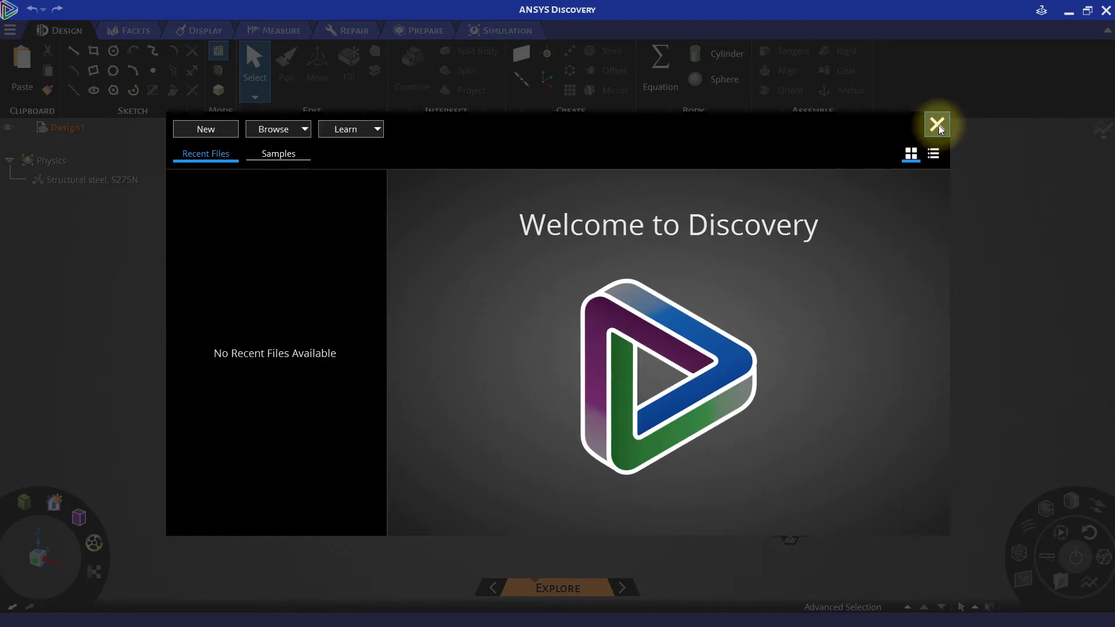
{"action": "left_click", "coordinate": [305, 129]}
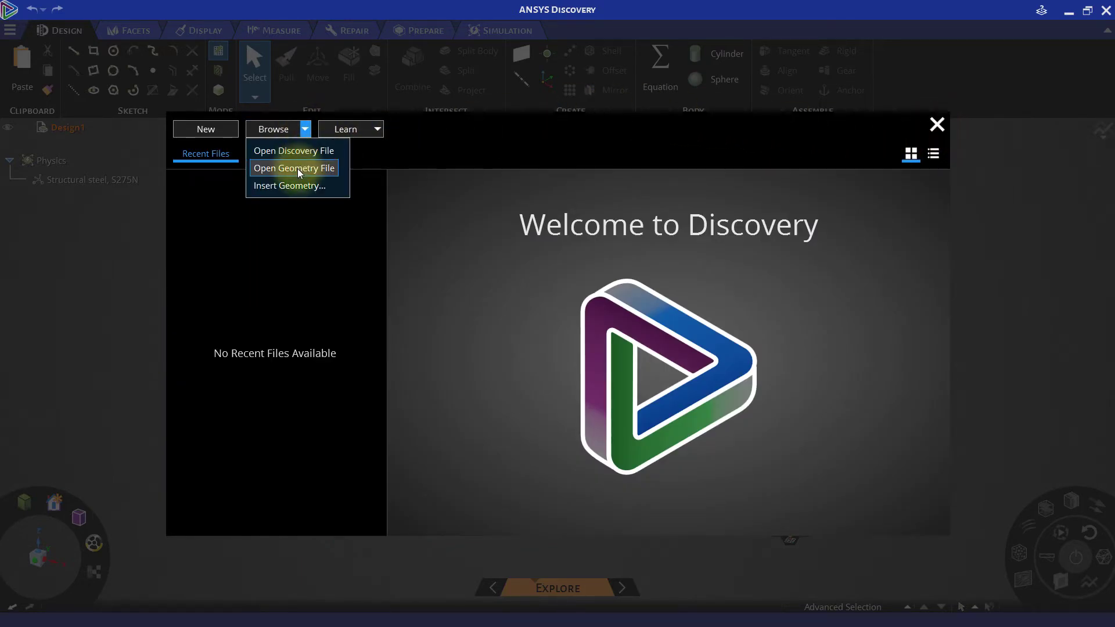
{"action": "left_click", "coordinate": [298, 167]}
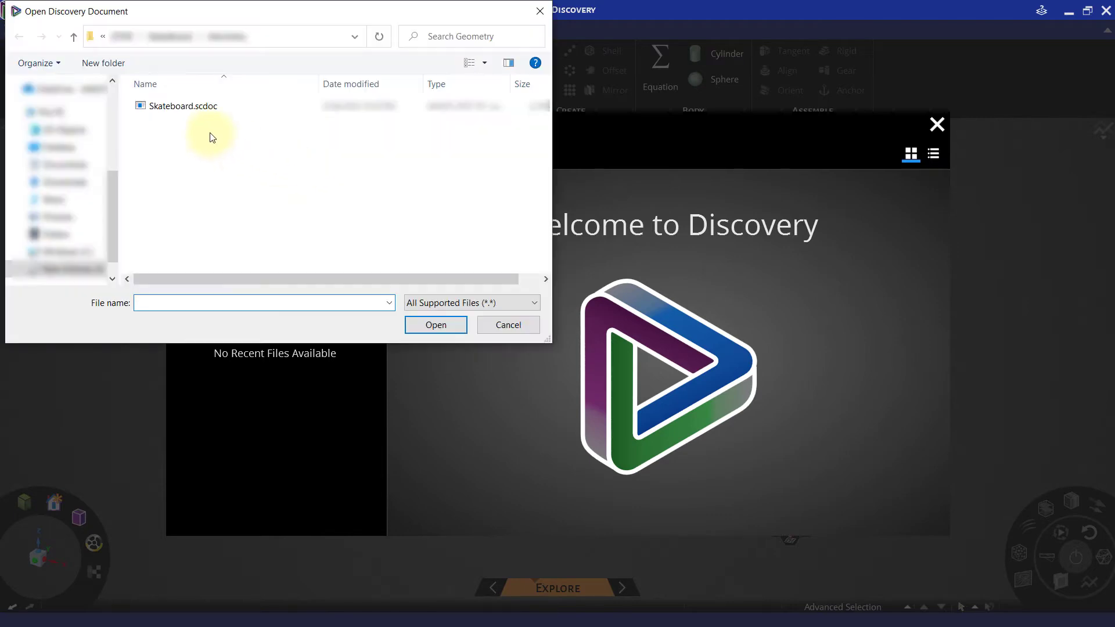
{"action": "left_click", "coordinate": [197, 110]}
{"action": "left_click", "coordinate": [435, 325]}
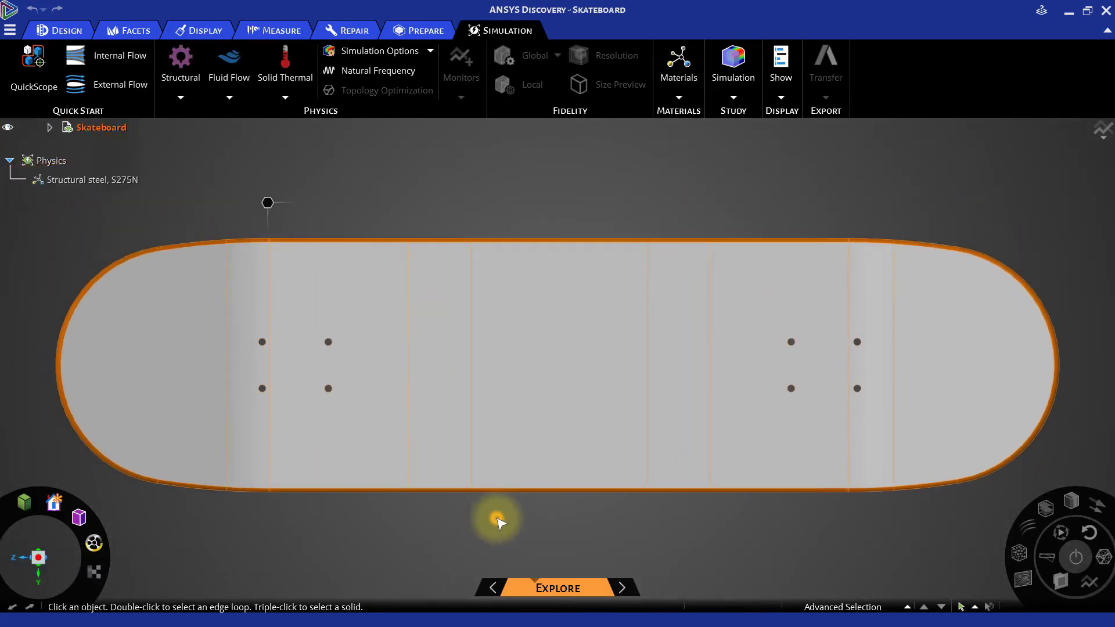
Examine the skateboard from below and review its component structure, including the body and wheels inside the first Truck
{"action": "middle_click_drag", "start_coordinate": [499, 519], "coordinate": [552, 232]}
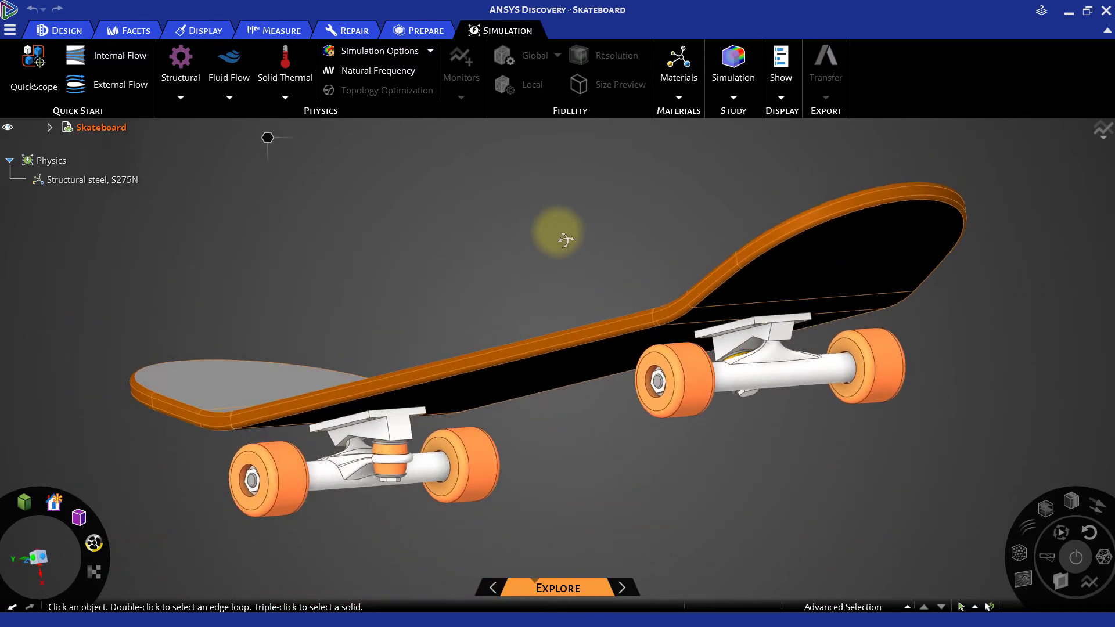
{"action": "left_click", "coordinate": [49, 128]}
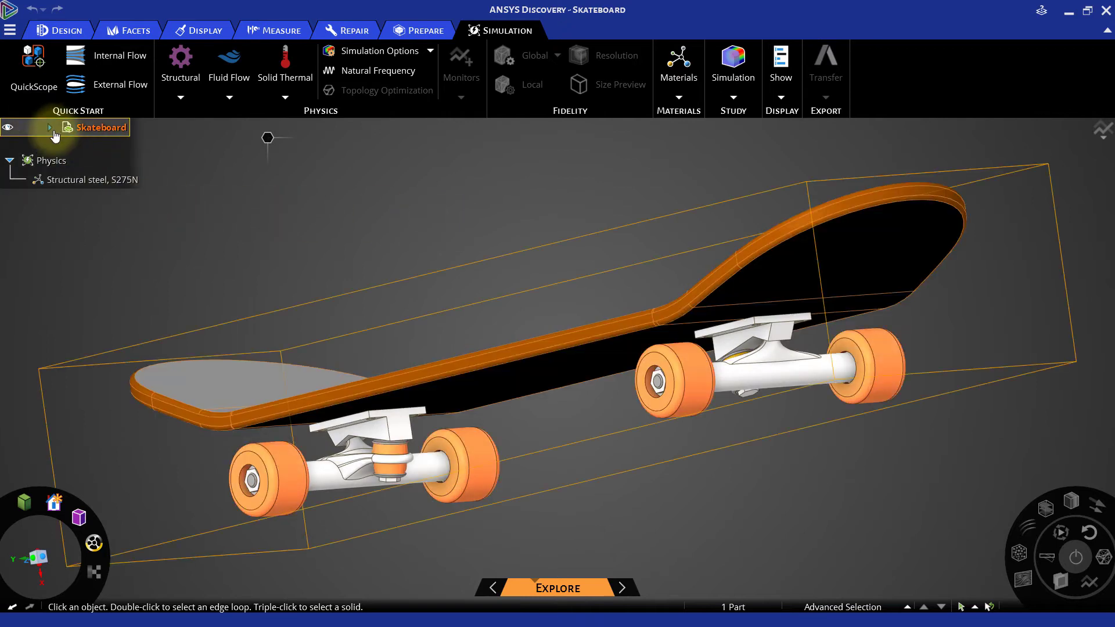
{"action": "left_click", "coordinate": [71, 147]}
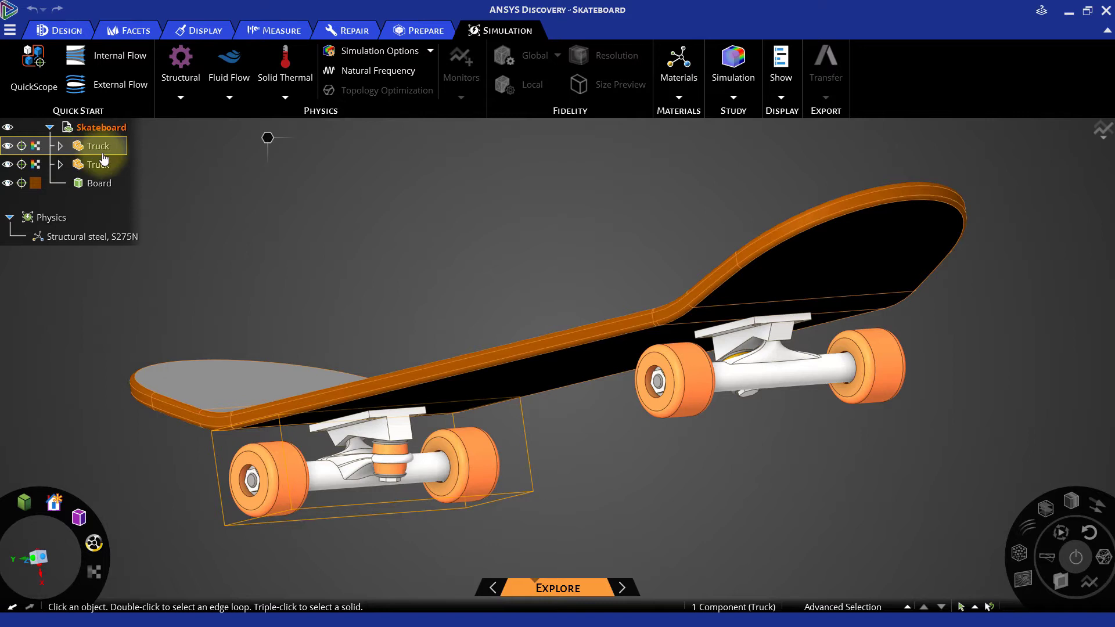
{"action": "left_click", "coordinate": [201, 208]}
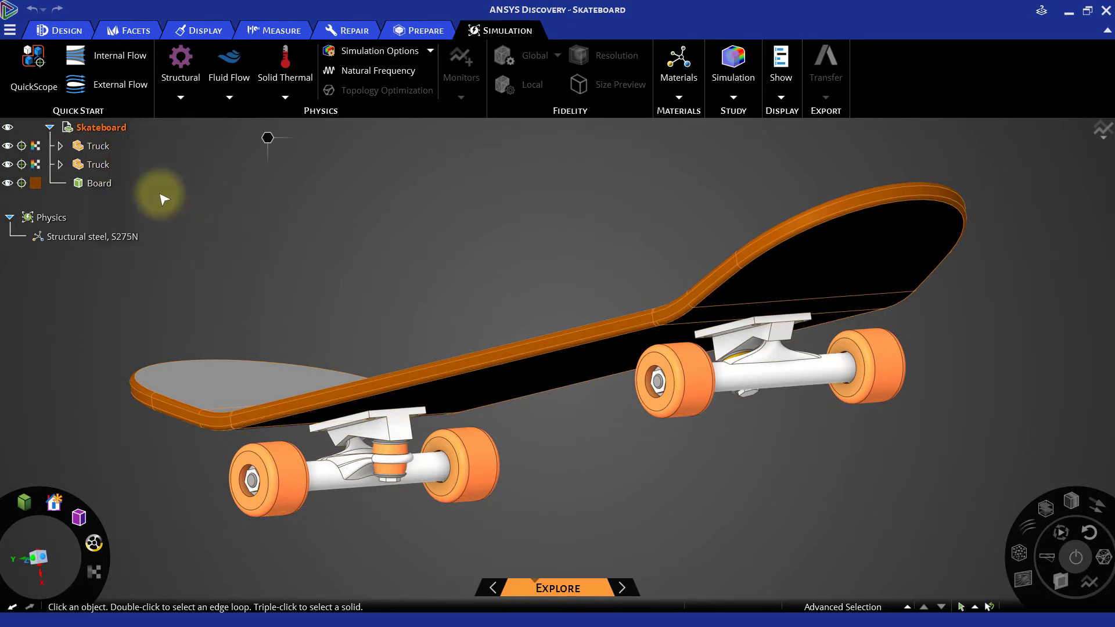
{"action": "left_click", "coordinate": [96, 145]}
{"action": "left_click", "coordinate": [60, 147]}
{"action": "left_click", "coordinate": [107, 165]}
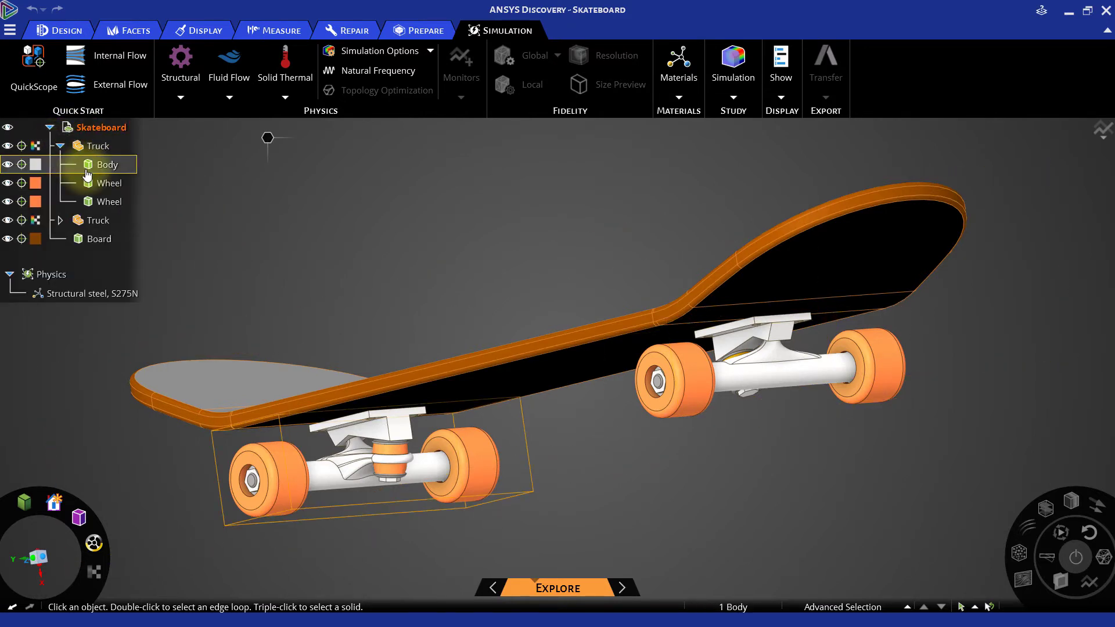
{"action": "left_click", "coordinate": [108, 184]}
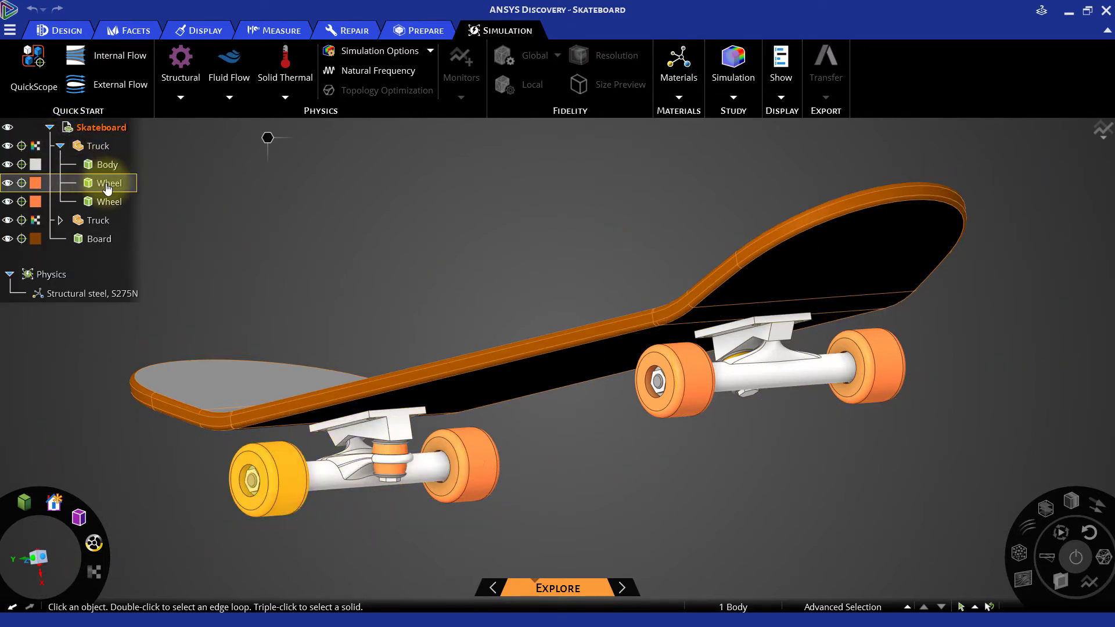
{"action": "left_click", "coordinate": [104, 164]}
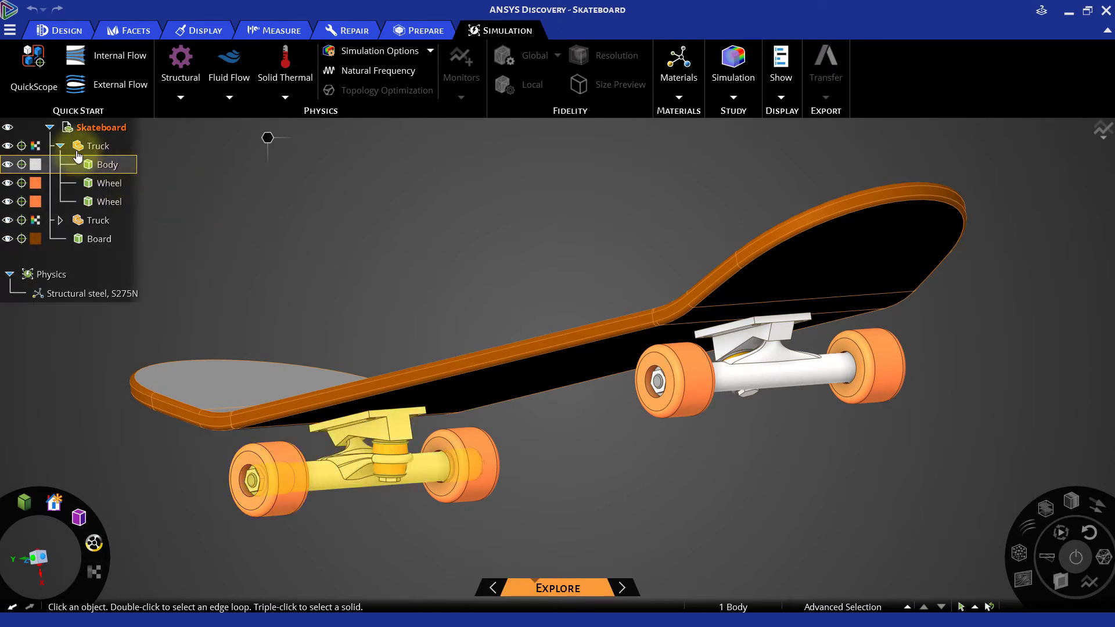
{"action": "left_click", "coordinate": [78, 146]}
{"action": "left_click", "coordinate": [60, 145]}
{"action": "left_click", "coordinate": [206, 182]}
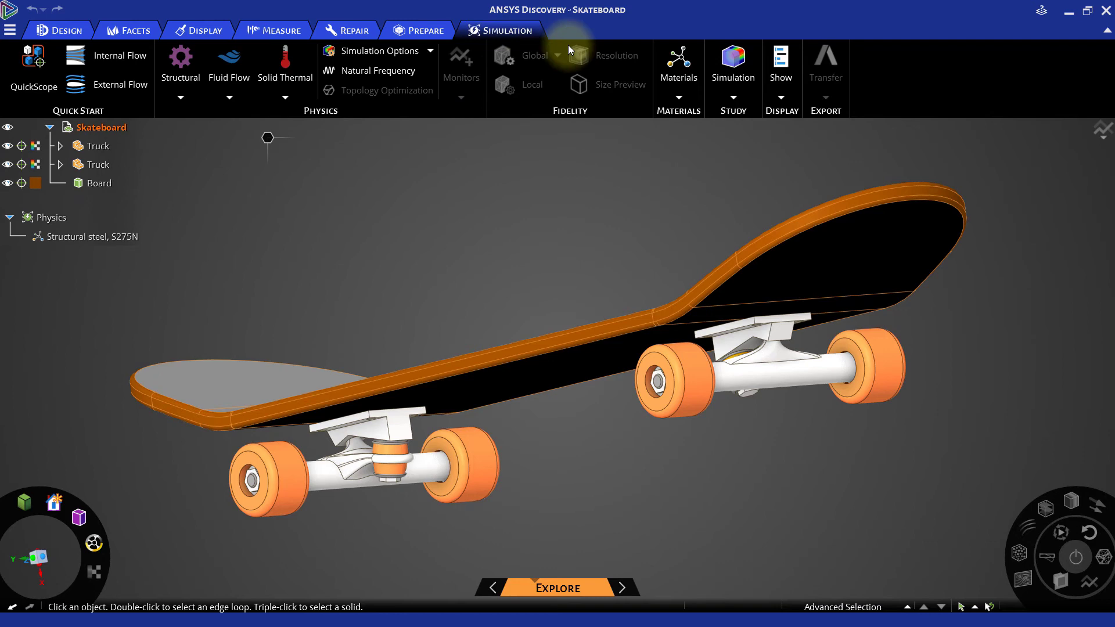
Assign the material Wood, Oak to the skateboard's Board body
{"action": "left_click", "coordinate": [680, 67]}
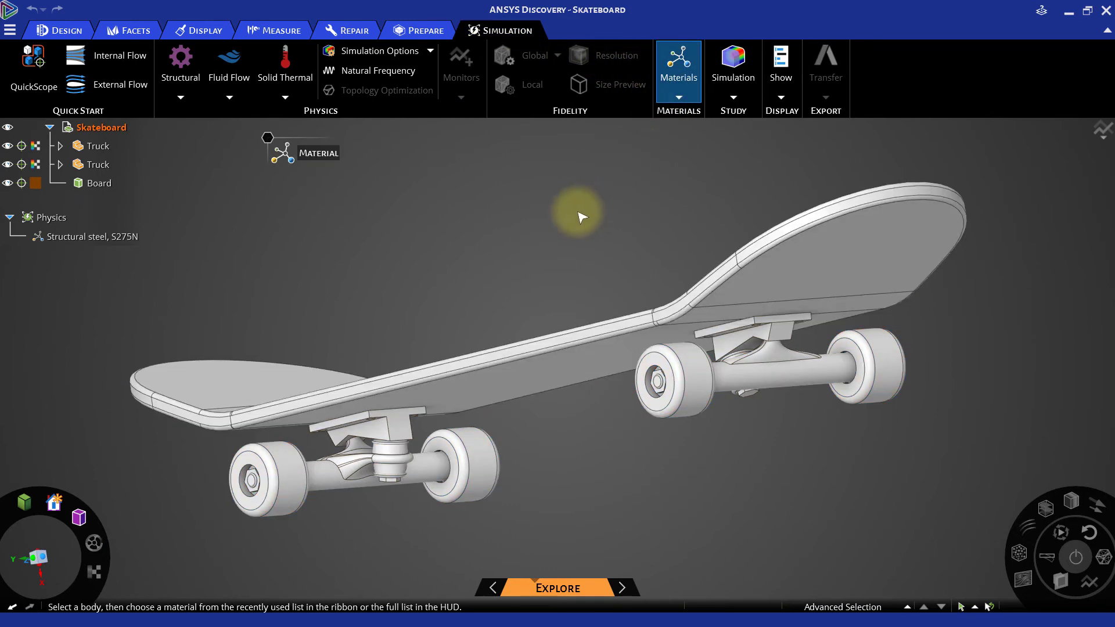
{"action": "middle_click_drag", "start_coordinate": [581, 217], "coordinate": [636, 248]}
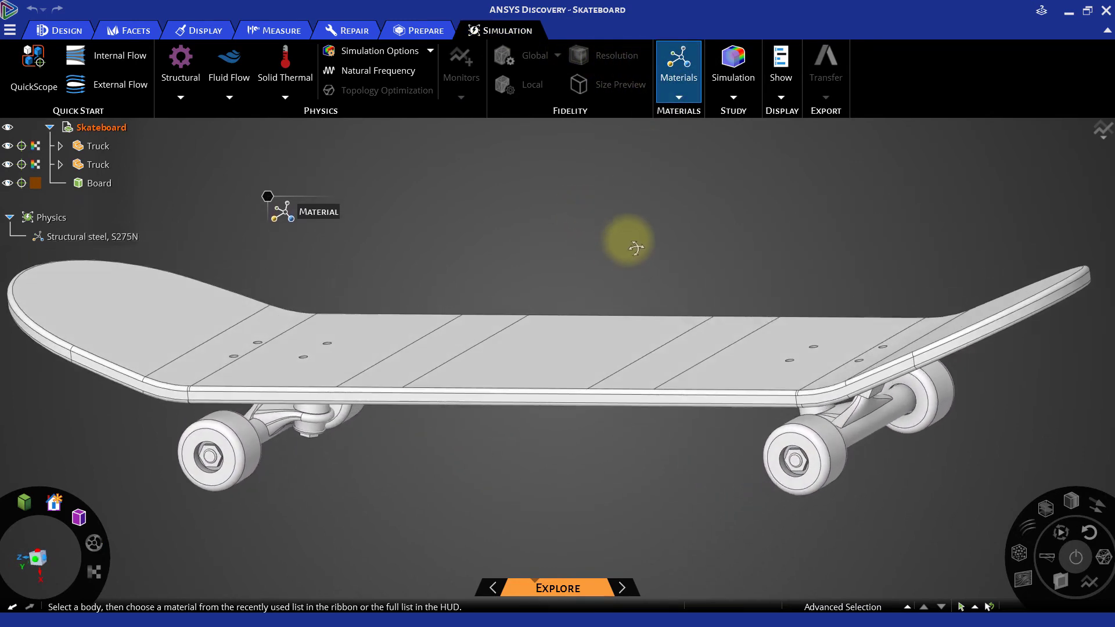
{"action": "scroll", "coordinate": [636, 241], "scroll_direction": "up", "scroll_amount": 2}
{"action": "scroll", "coordinate": [635, 242], "scroll_direction": "down", "scroll_amount": 2}
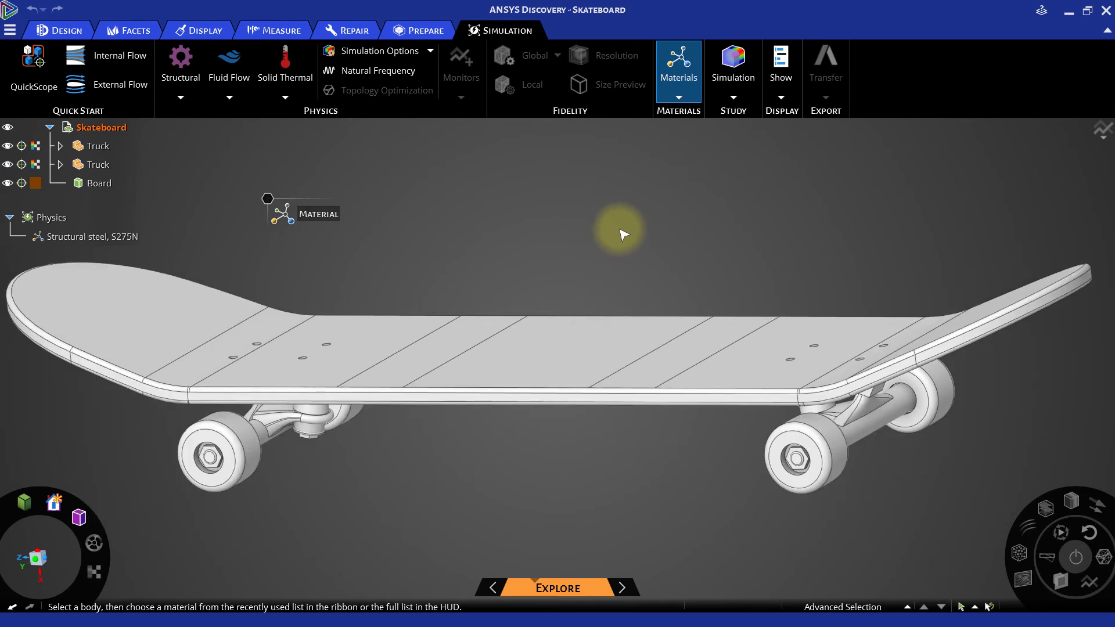
{"action": "middle_click_drag", "start_coordinate": [634, 234], "coordinate": [652, 231], "text": "shift"}
{"action": "left_click", "coordinate": [570, 350]}
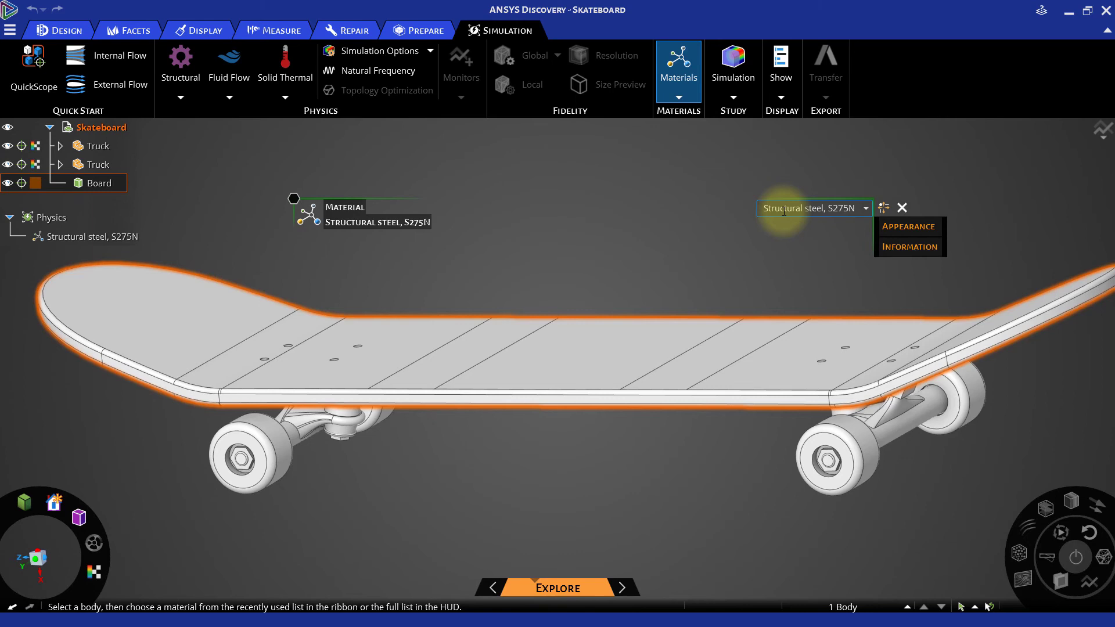
{"action": "left_click", "coordinate": [785, 211]}
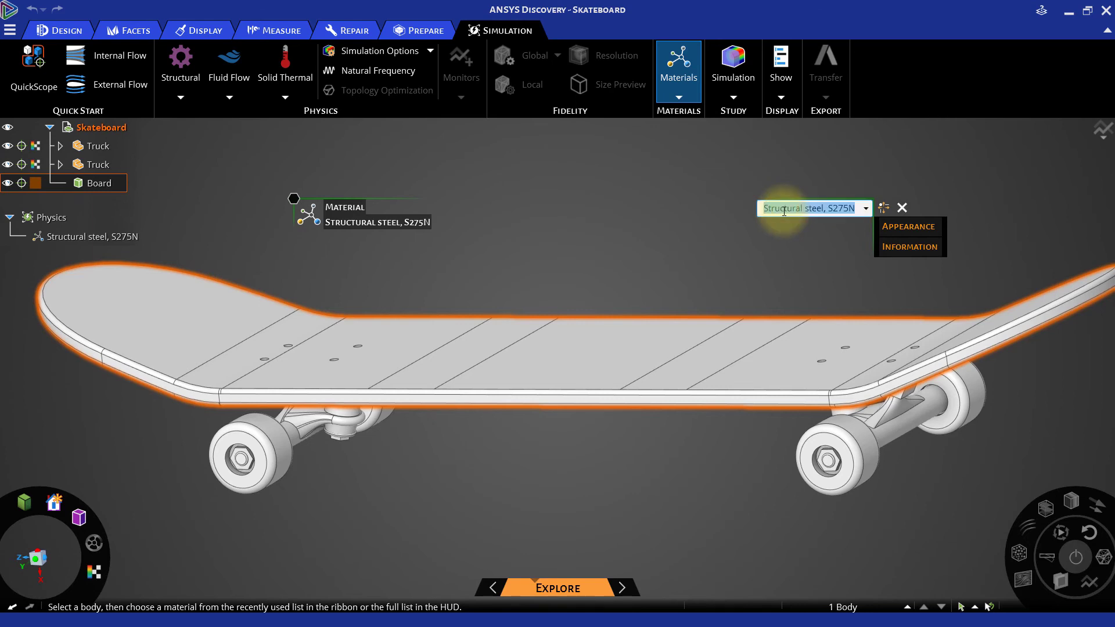
{"action": "type", "text": "Wood, Oak"}
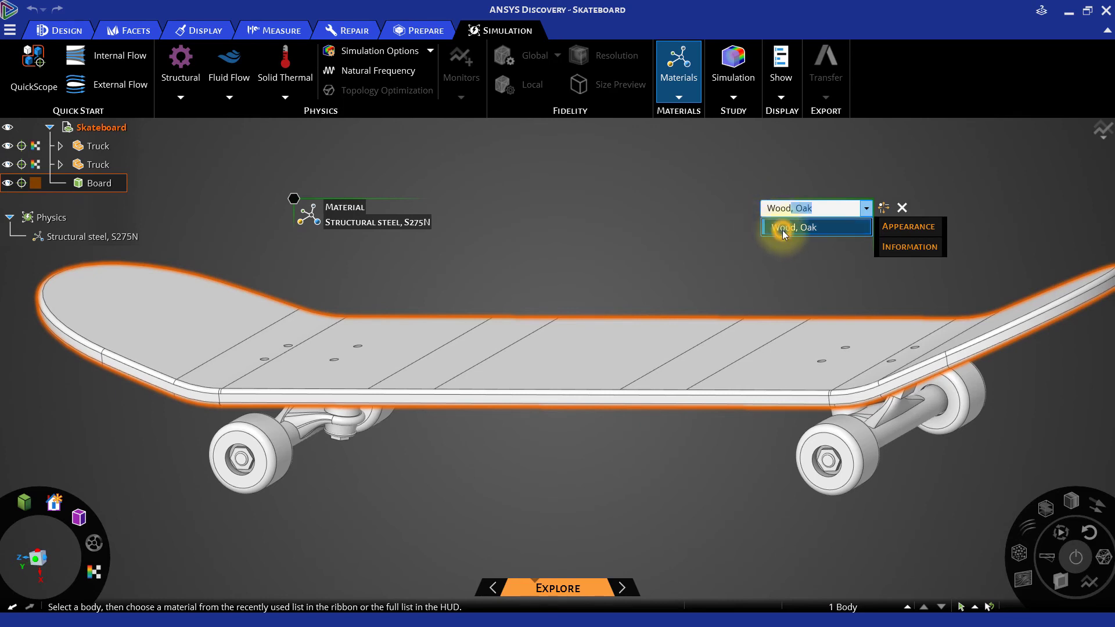
{"action": "left_click", "coordinate": [783, 230]}
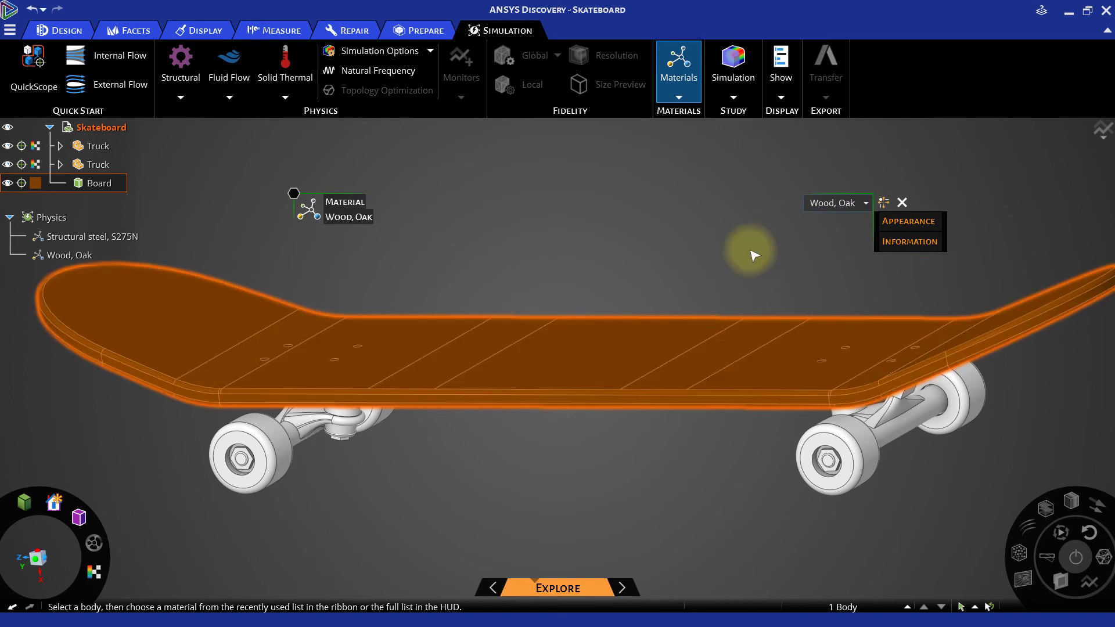
{"action": "left_click", "coordinate": [754, 256]}
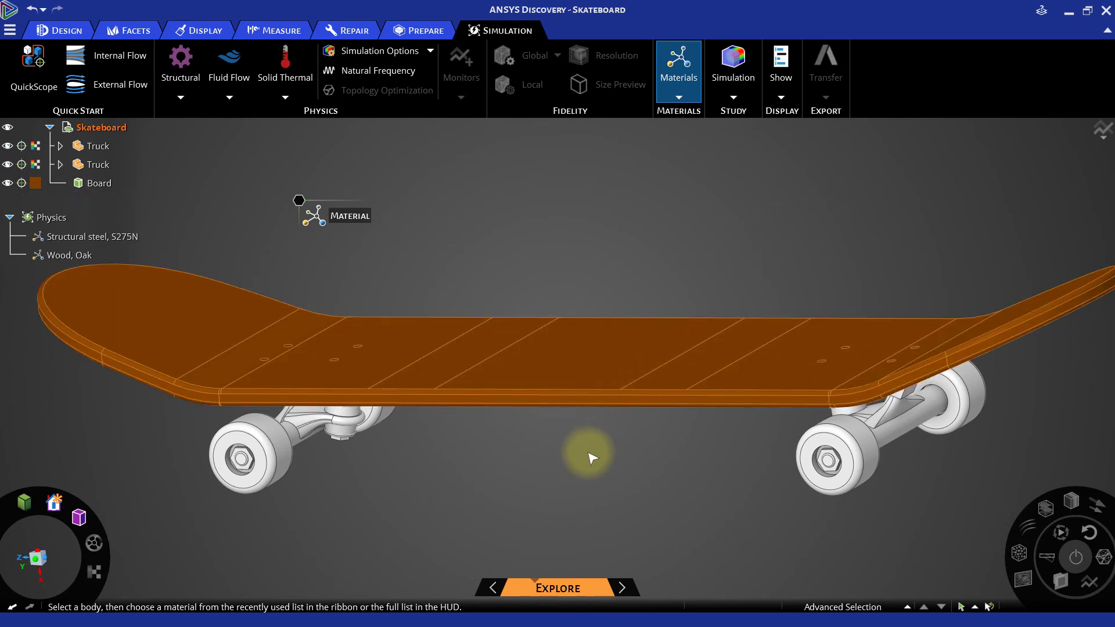
Assign the material Plastic, ABS (high-impact) to all four wheels of the two trucks
{"action": "middle_click_drag", "start_coordinate": [590, 457], "coordinate": [562, 425]}
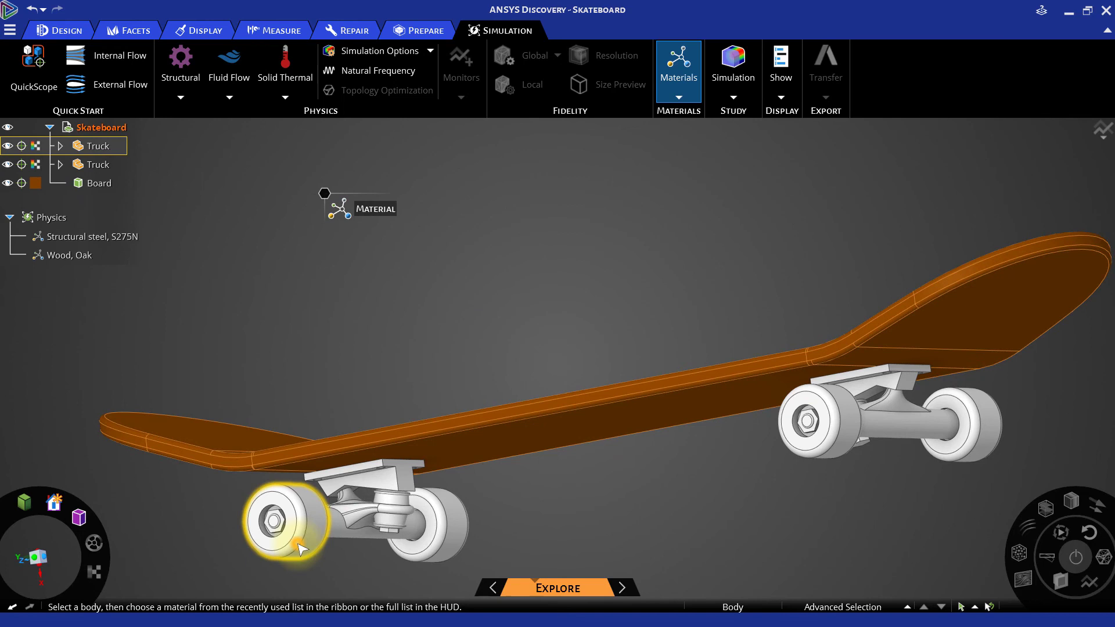
{"action": "left_click", "coordinate": [278, 524]}
{"action": "left_click", "coordinate": [437, 551], "text": "ctrl"}
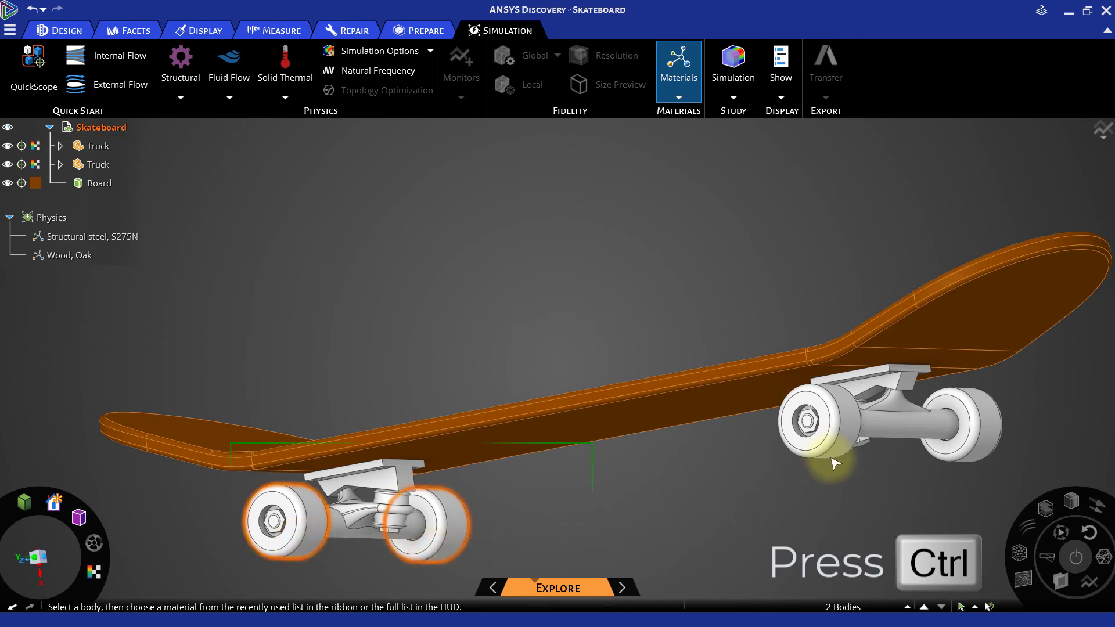
{"action": "left_click", "coordinate": [845, 445], "text": "ctrl"}
{"action": "left_click", "coordinate": [981, 457], "text": "ctrl"}
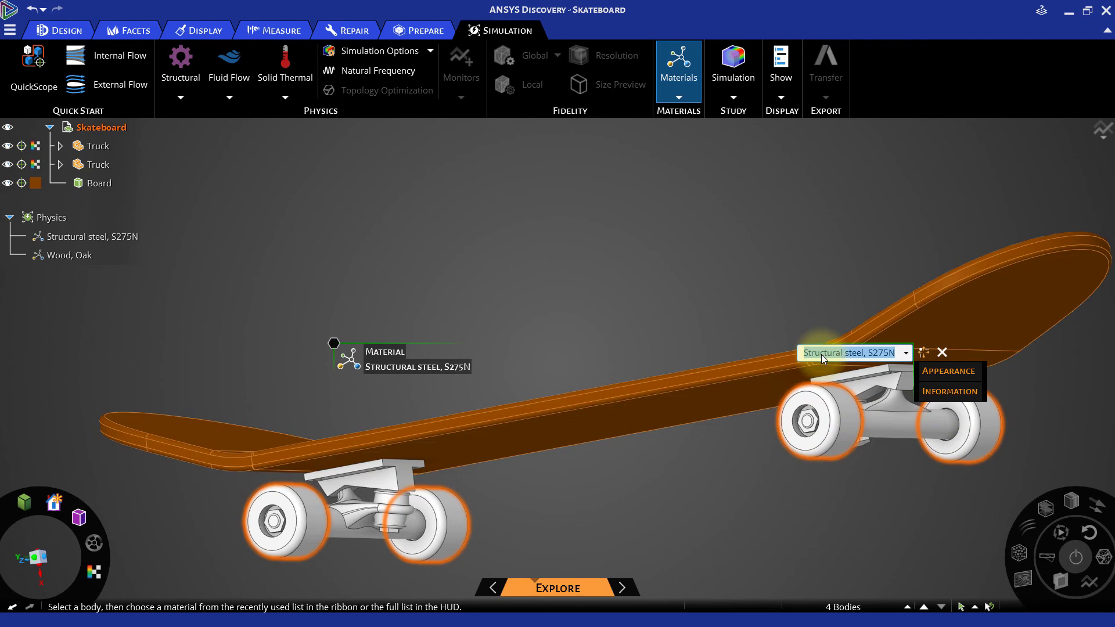
{"action": "type", "text": "Plastic, ABS (high-impact"}
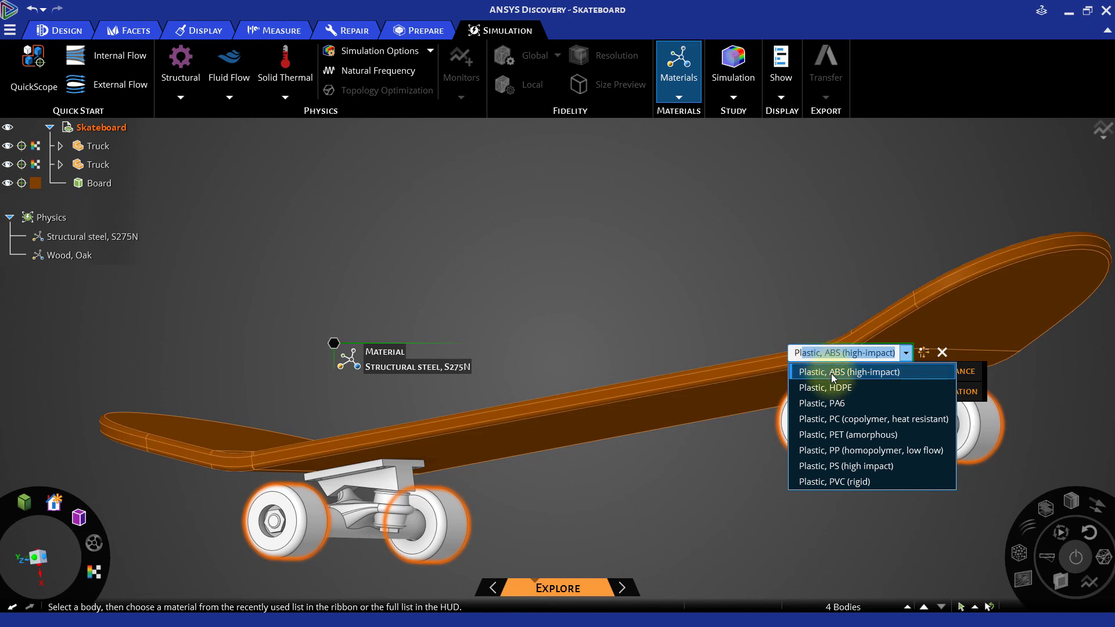
{"action": "left_click", "coordinate": [831, 375]}
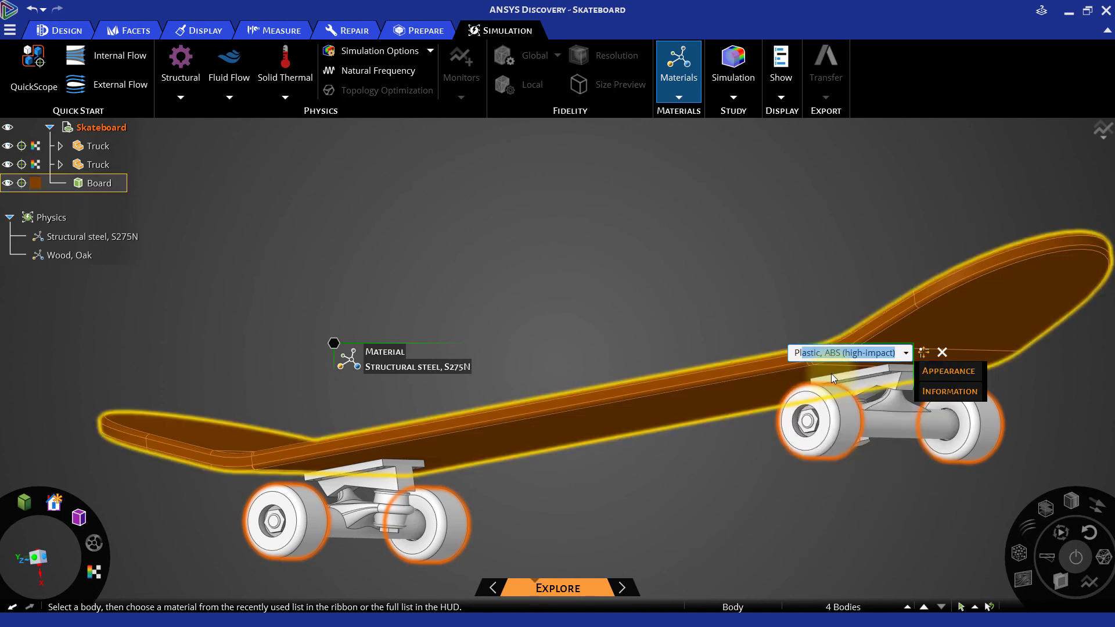
{"action": "left_click", "coordinate": [730, 266]}
{"action": "scroll", "coordinate": [709, 273], "scroll_direction": "down", "scroll_amount": 3}
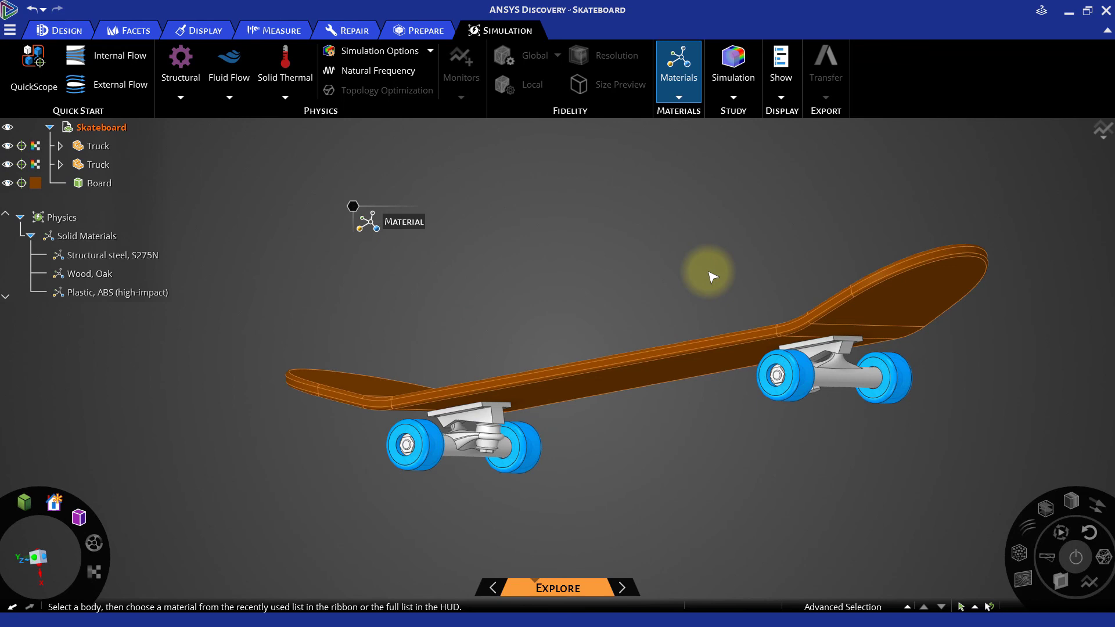
{"action": "middle_click_drag", "start_coordinate": [689, 281], "coordinate": [654, 304]}
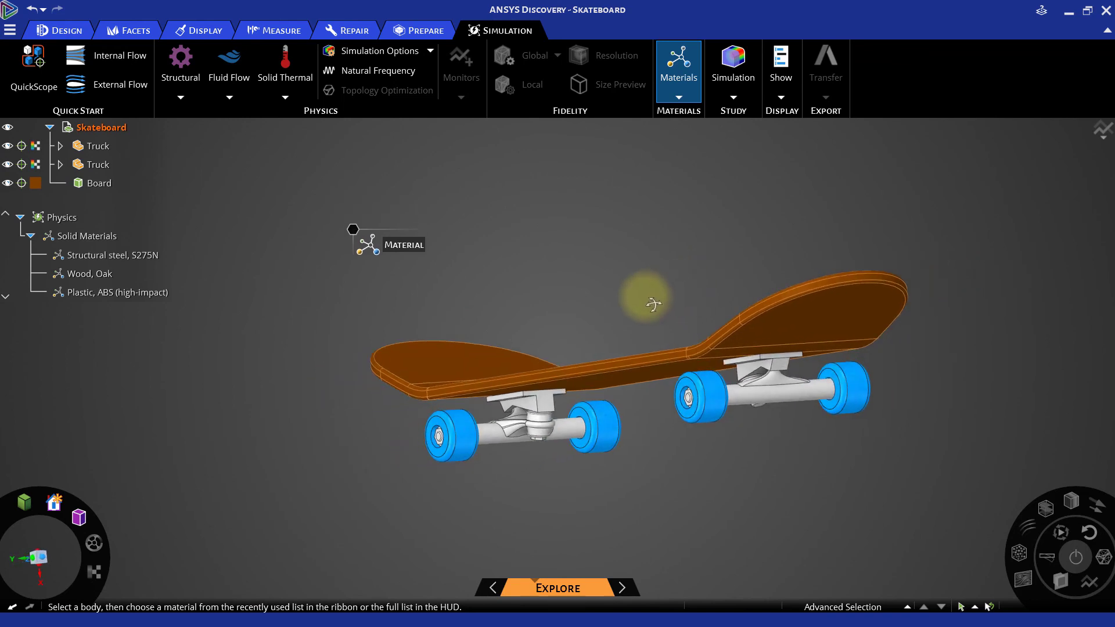
{"action": "left_click", "coordinate": [99, 257]}
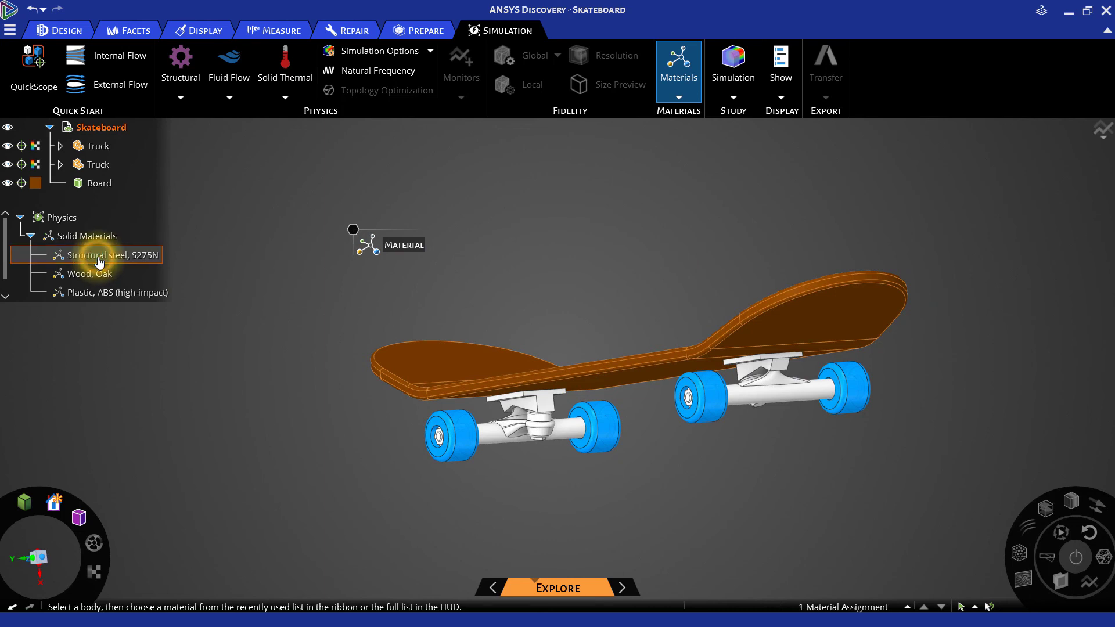
{"action": "left_click", "coordinate": [323, 470]}
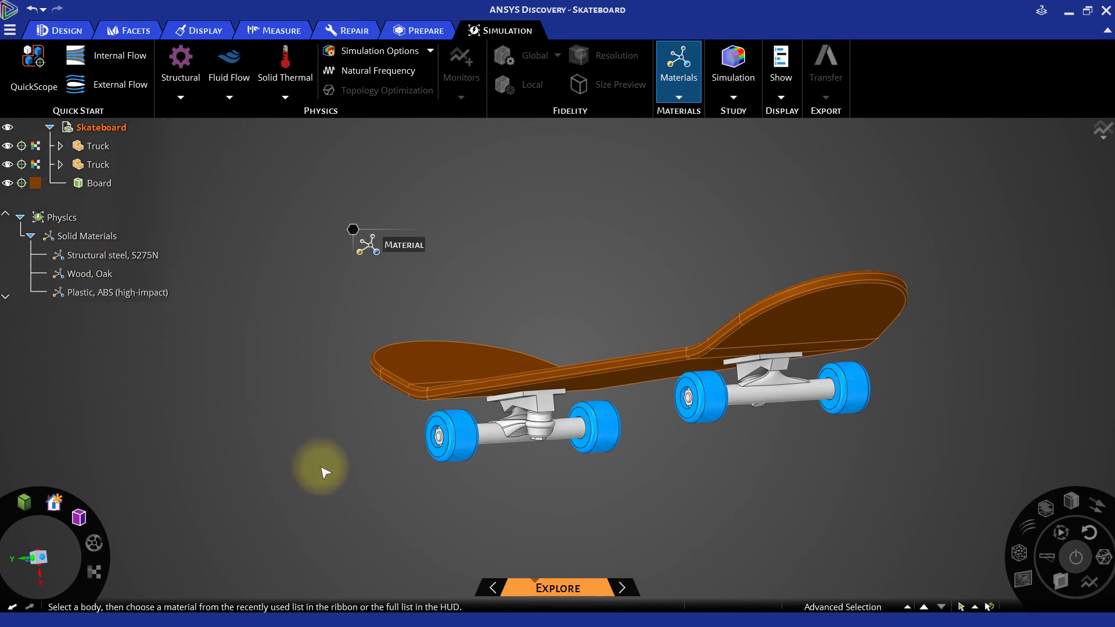